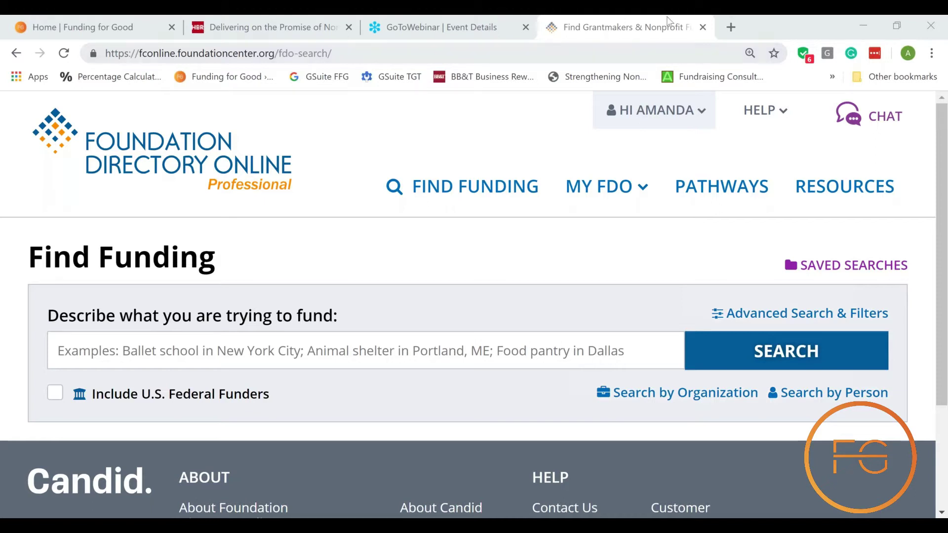
Open a new Chrome tab with the Google start page beside Find Funding
{"action": "left_click", "coordinate": [731, 27]}
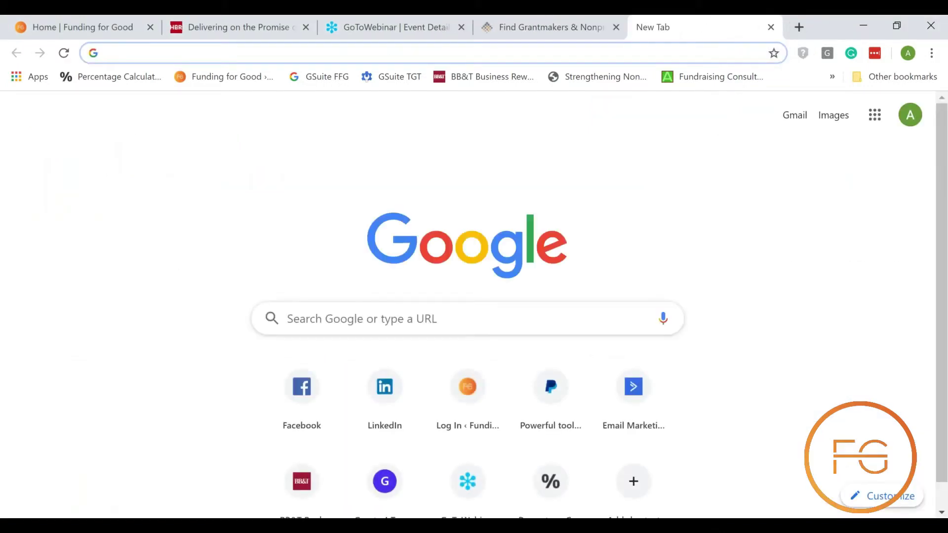
Search Google for 'foundation center libraries' and open the Foundation Center Locations result
{"action": "type", "text": "f"}
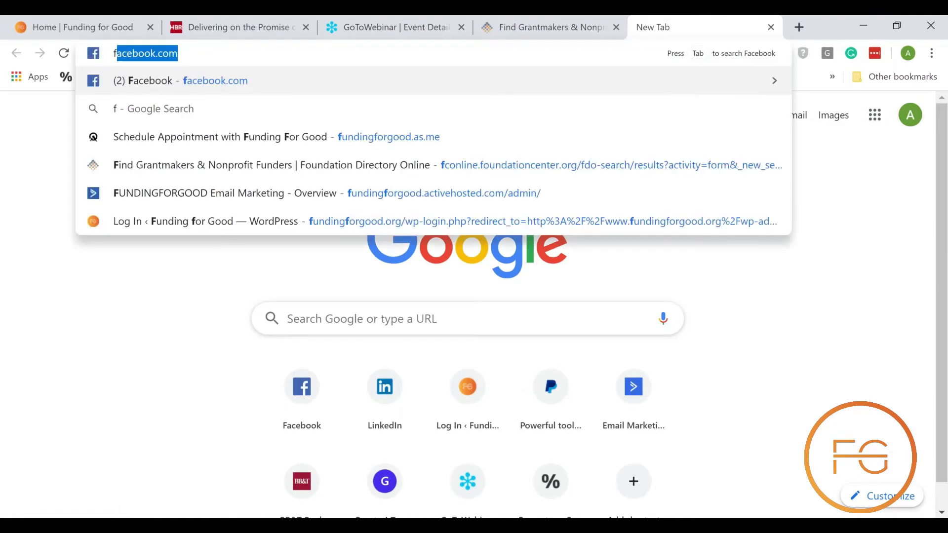
{"action": "type", "text": "oundation center libraries"}
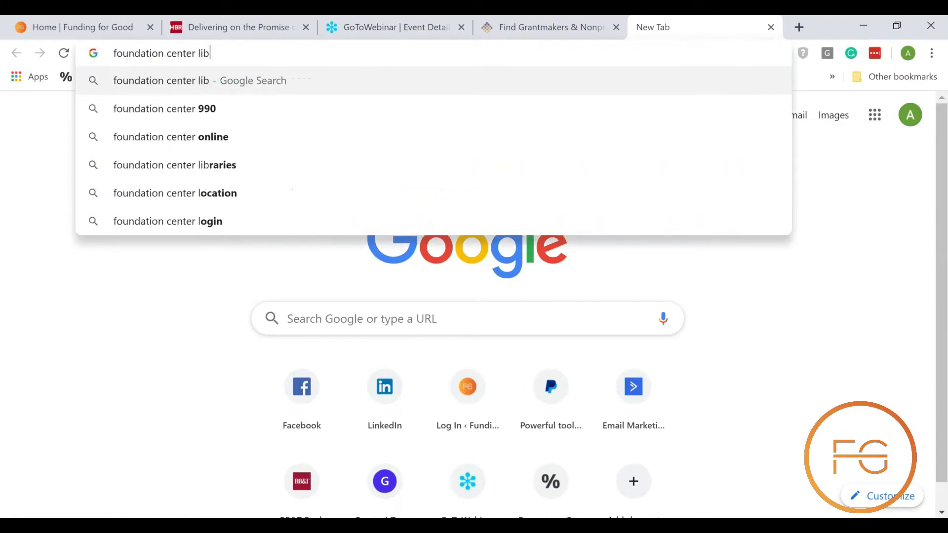
{"action": "key", "text": "Return"}
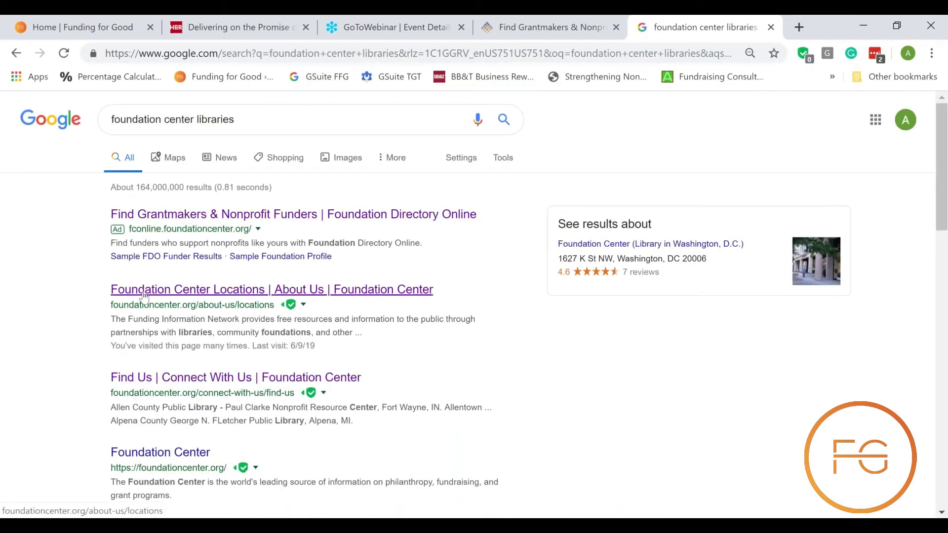
{"action": "left_click", "coordinate": [144, 292]}
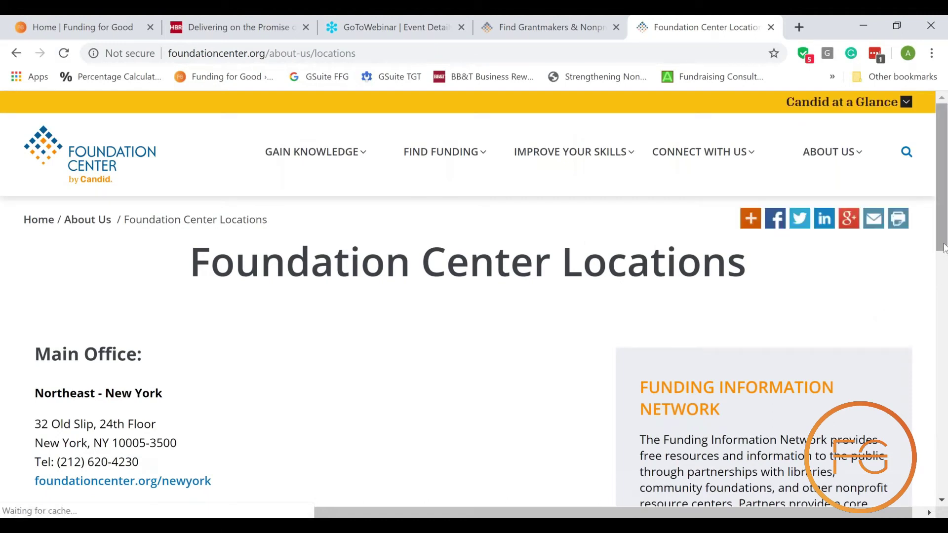
Go from the Locations page to the Find Us page's Location box and network map
{"action": "left_click_drag", "start_coordinate": [943, 246], "coordinate": [940, 316]}
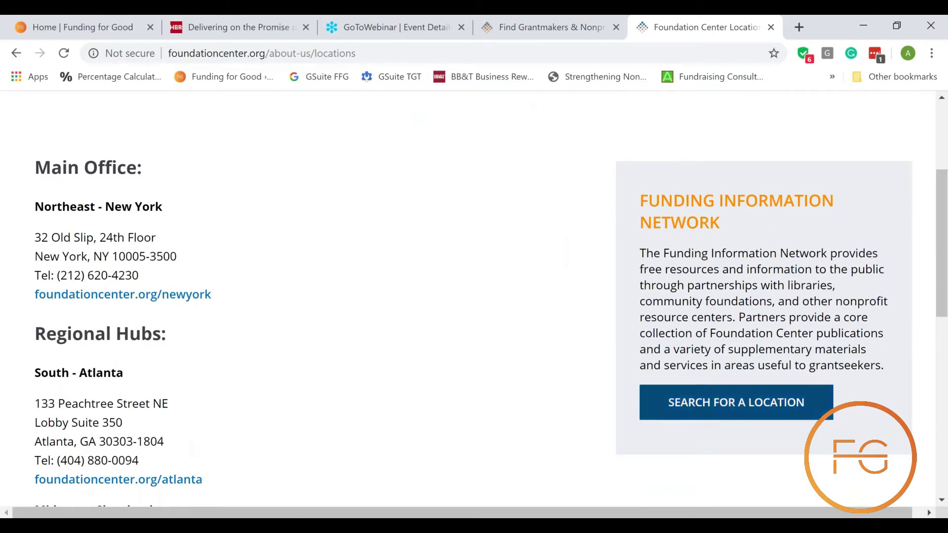
{"action": "left_click", "coordinate": [724, 414]}
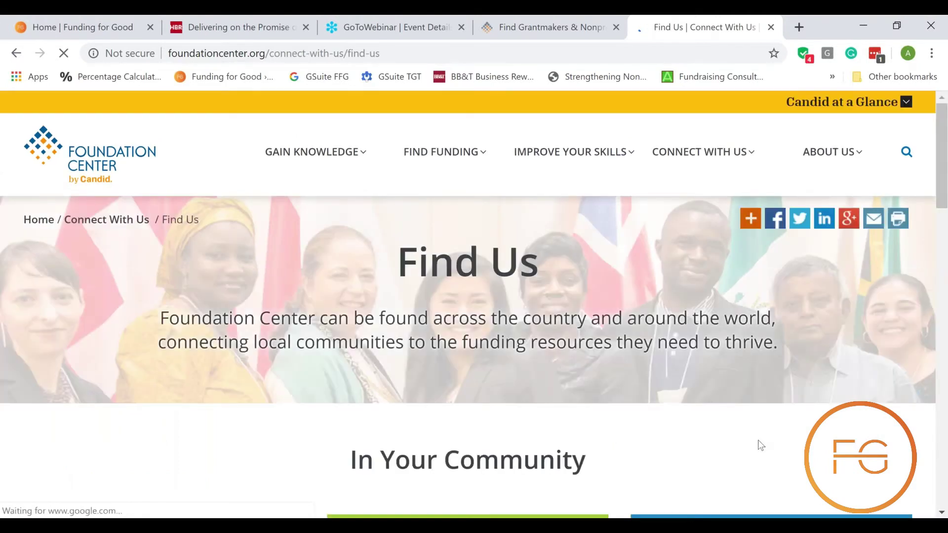
{"action": "scroll", "coordinate": [759, 441], "scroll_direction": "down", "scroll_amount": 3}
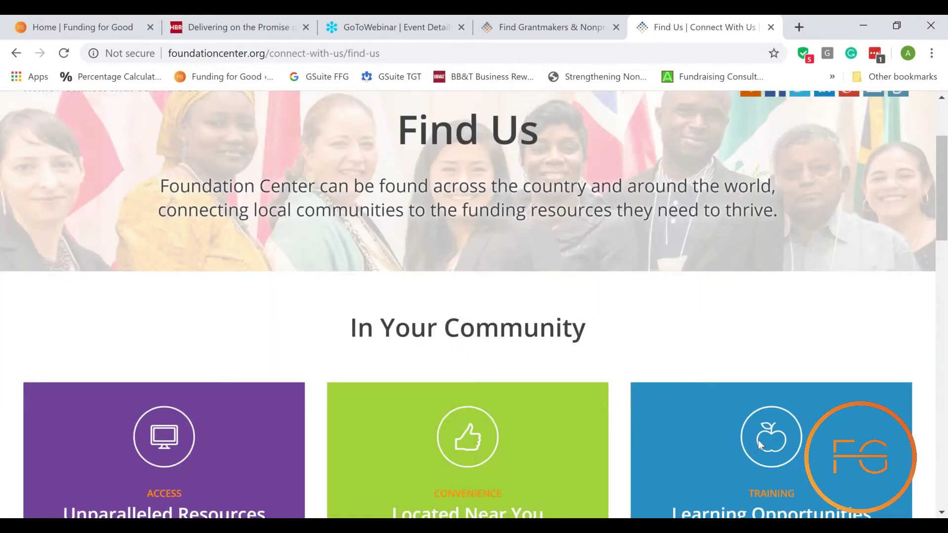
{"action": "scroll", "coordinate": [758, 440], "scroll_direction": "down", "scroll_amount": 2}
{"action": "scroll", "coordinate": [757, 440], "scroll_direction": "down", "scroll_amount": 9}
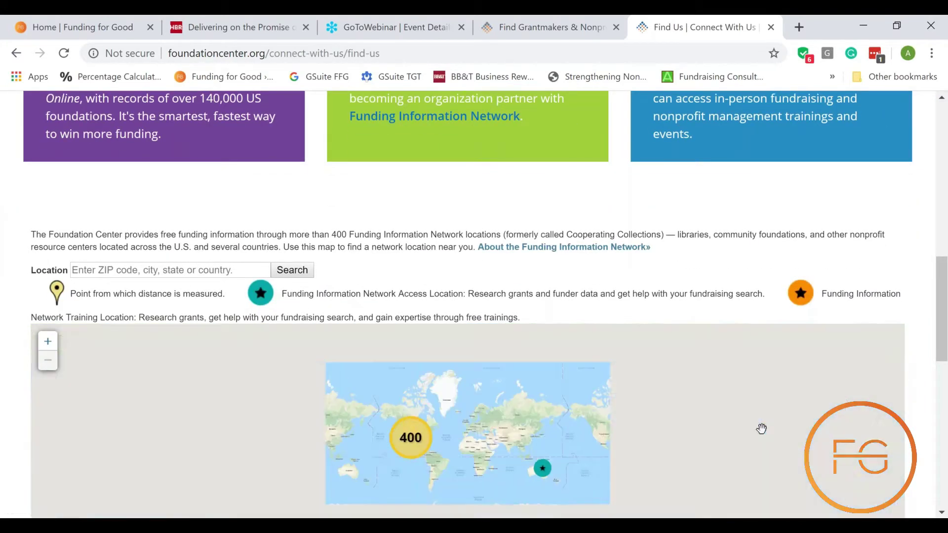
Search network locations near ZIP 28601, finding Catawba County Library in Newton nearest
{"action": "left_click", "coordinate": [91, 267]}
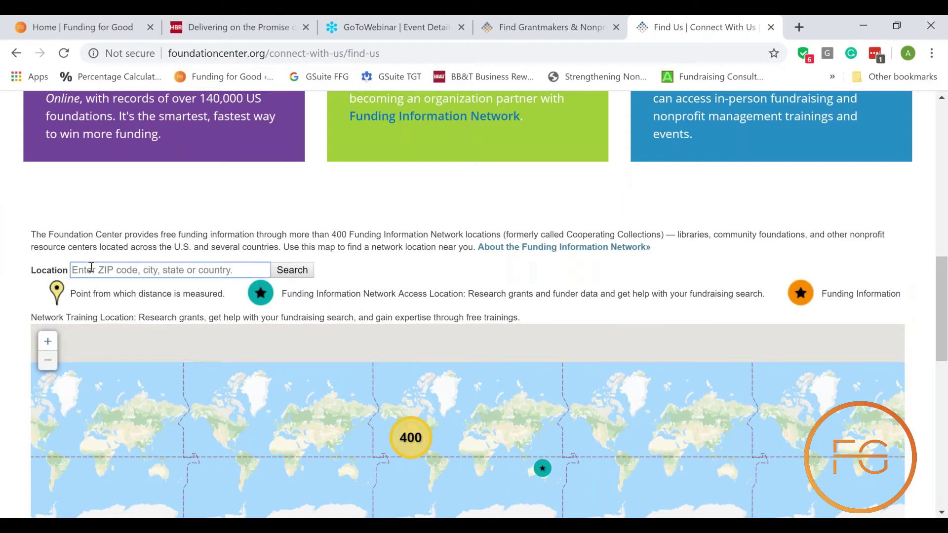
{"action": "type", "text": "28601"}
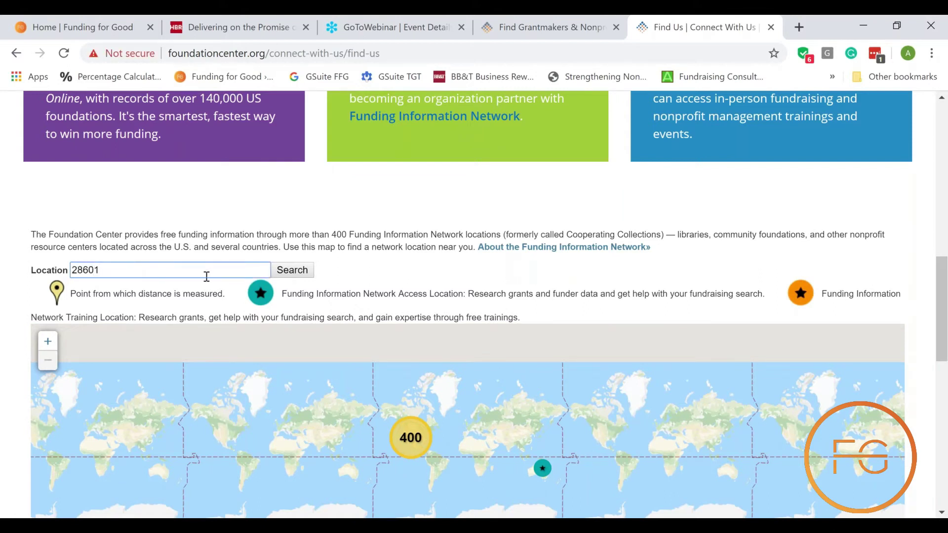
{"action": "left_click", "coordinate": [292, 272]}
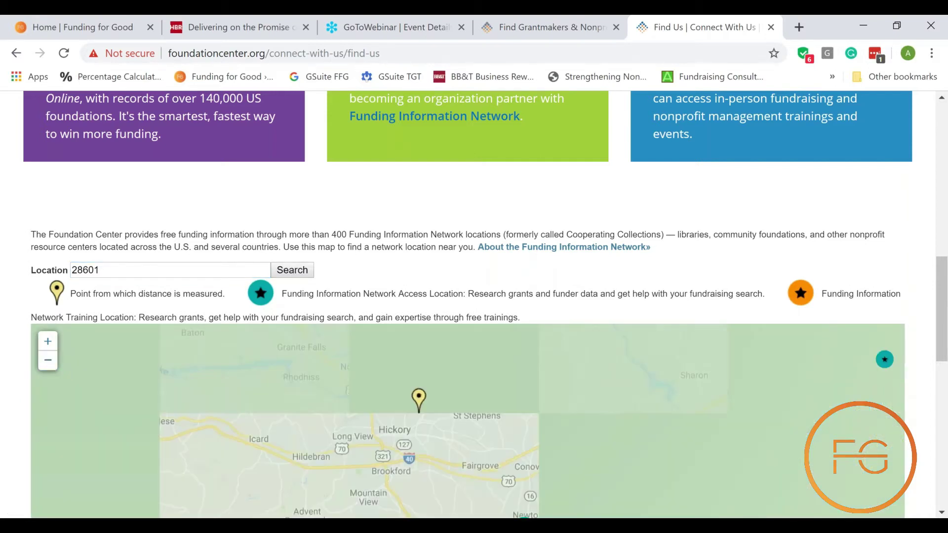
{"action": "scroll", "coordinate": [177, 358], "scroll_direction": "down", "scroll_amount": 4}
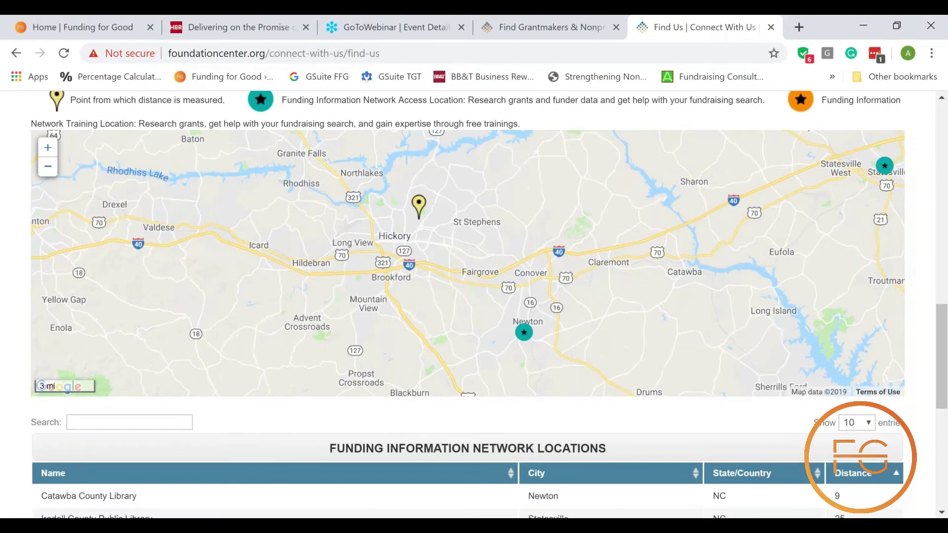
{"action": "scroll", "coordinate": [691, 321], "scroll_direction": "down", "scroll_amount": 2}
{"action": "scroll", "coordinate": [912, 403], "scroll_direction": "down", "scroll_amount": 4}
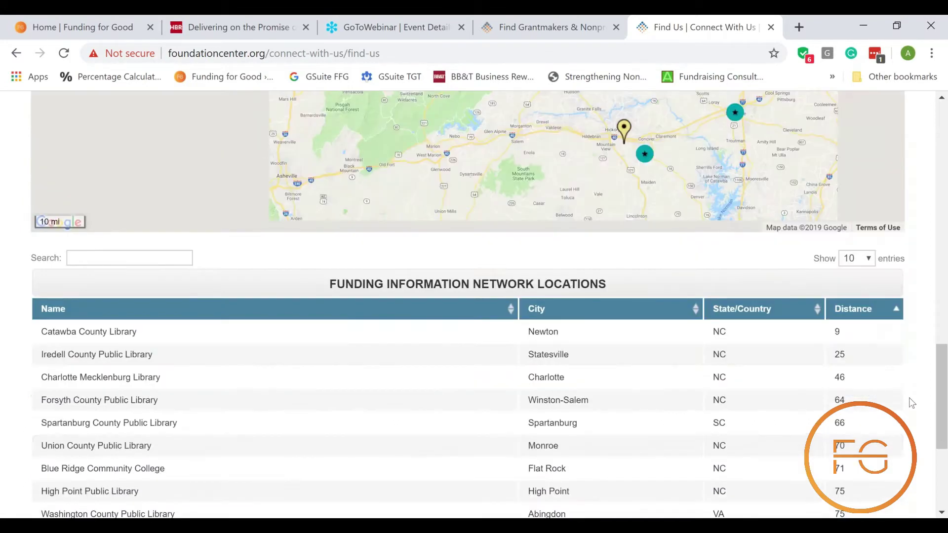
{"action": "scroll", "coordinate": [942, 437], "scroll_direction": "down", "scroll_amount": 2}
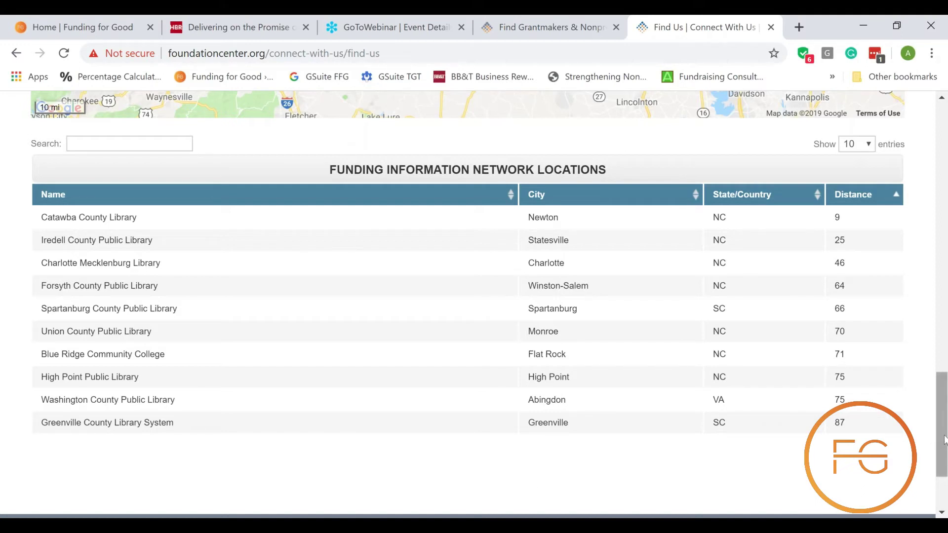
{"action": "scroll", "coordinate": [946, 173], "scroll_direction": "up", "scroll_amount": 3}
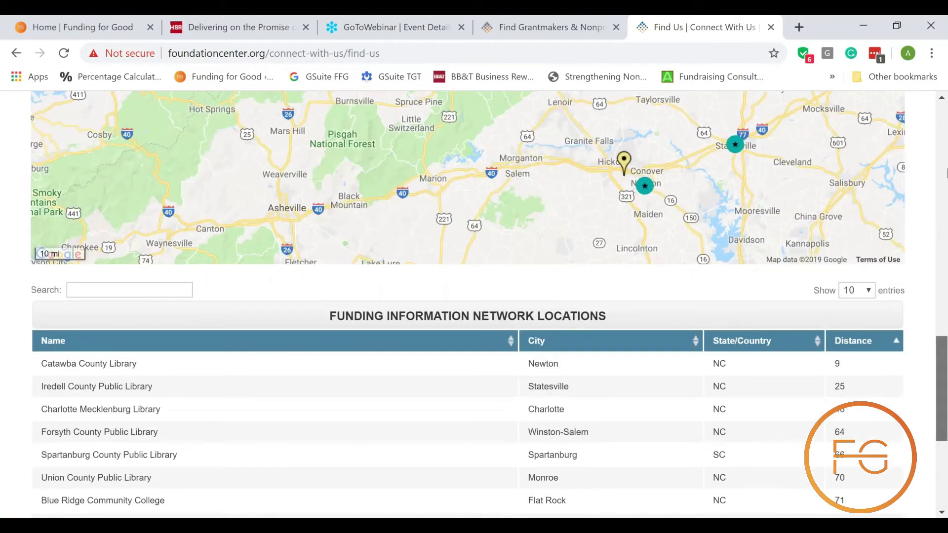
{"action": "scroll", "coordinate": [946, 173], "scroll_direction": "up", "scroll_amount": 15}
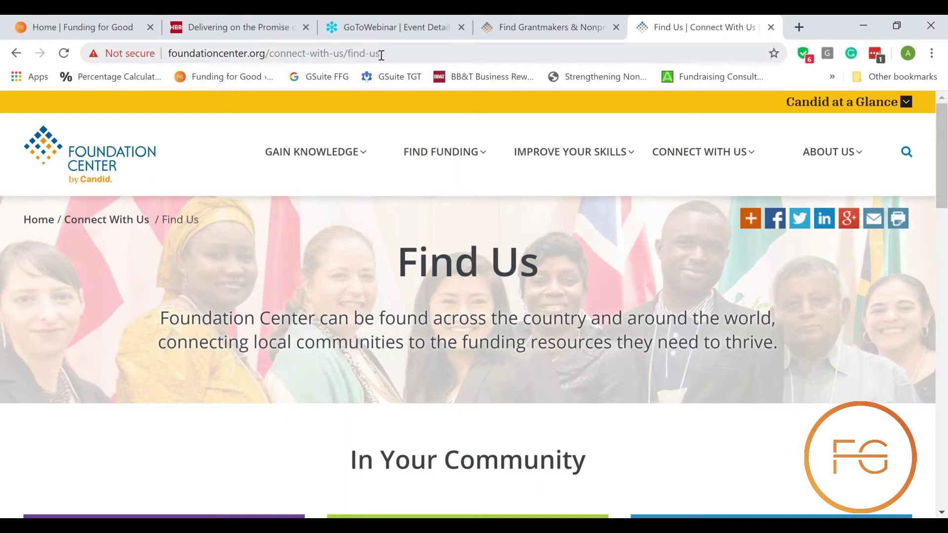
Close the Foundation Center Find Us tab to return to FDO's Find Funding page
{"action": "left_click", "coordinate": [771, 28]}
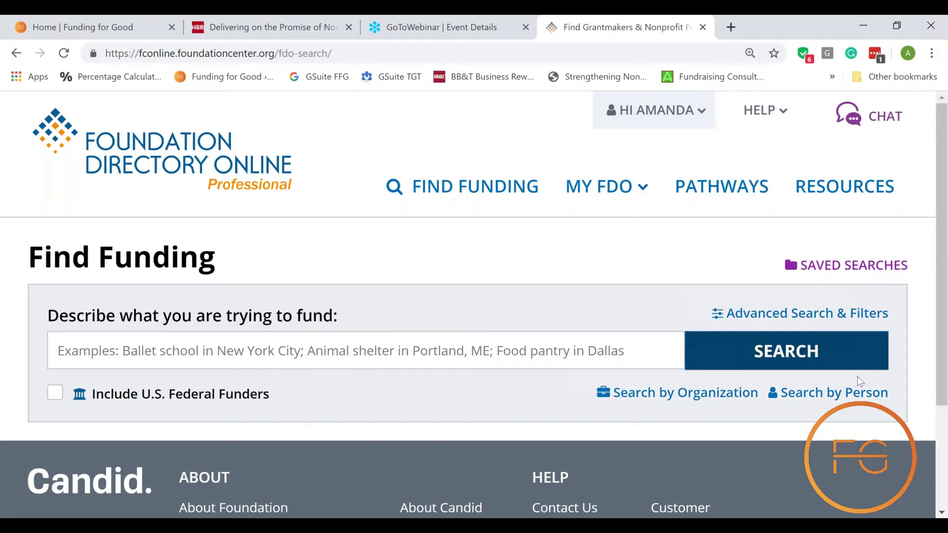
Expand Advanced Search & Filters and place the cursor in the Organization Name field
{"action": "left_click", "coordinate": [752, 318]}
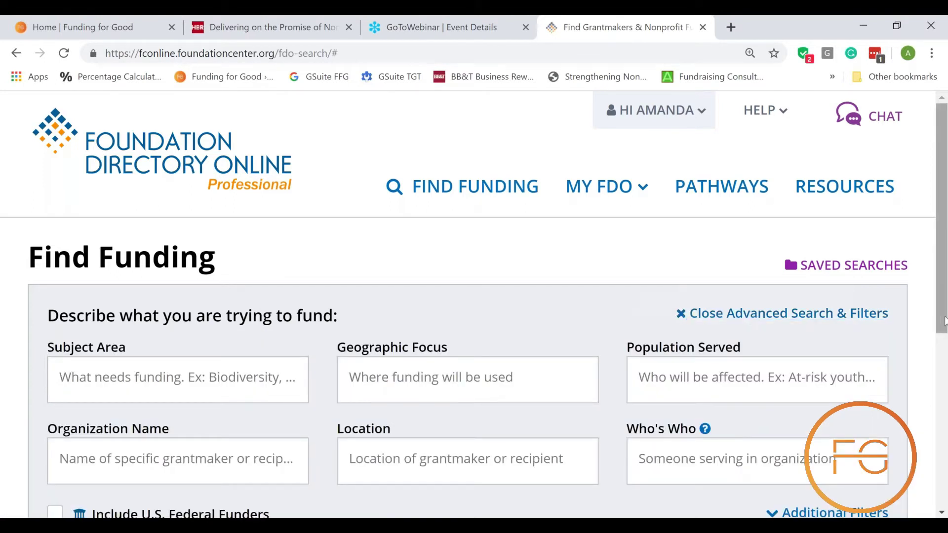
{"action": "left_click_drag", "start_coordinate": [944, 321], "coordinate": [944, 368]}
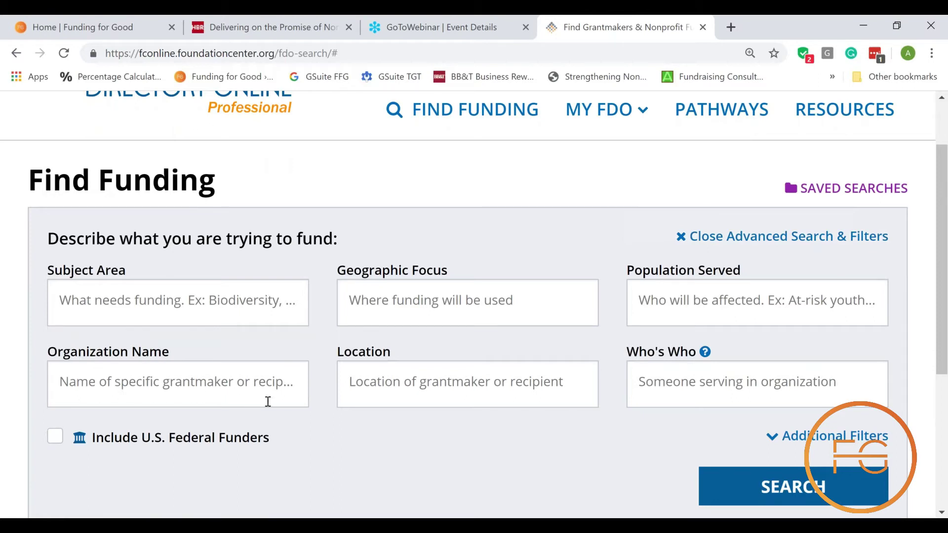
{"action": "left_click", "coordinate": [283, 393]}
Enter 'american pit bull foundation' as organization name, showing Charlotte and Mint Hill matches
{"action": "type", "text": "amer"}
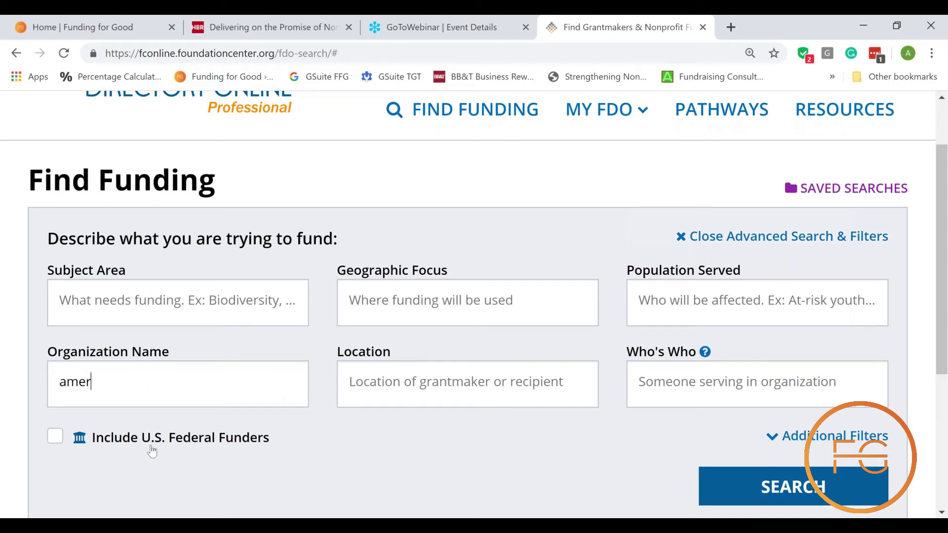
{"action": "type", "text": "ican pitbull foundation"}
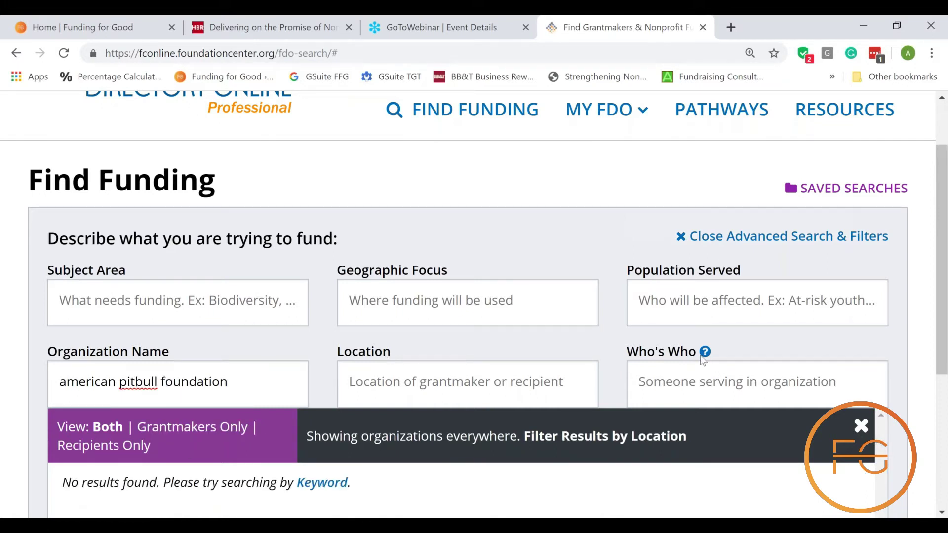
{"action": "scroll", "coordinate": [940, 352], "scroll_direction": "down", "scroll_amount": 1}
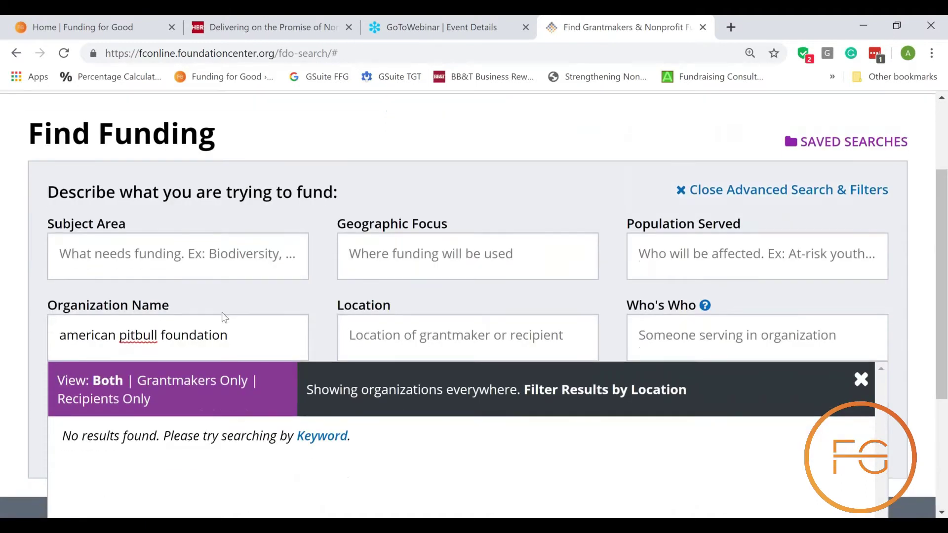
{"action": "left_click", "coordinate": [137, 335]}
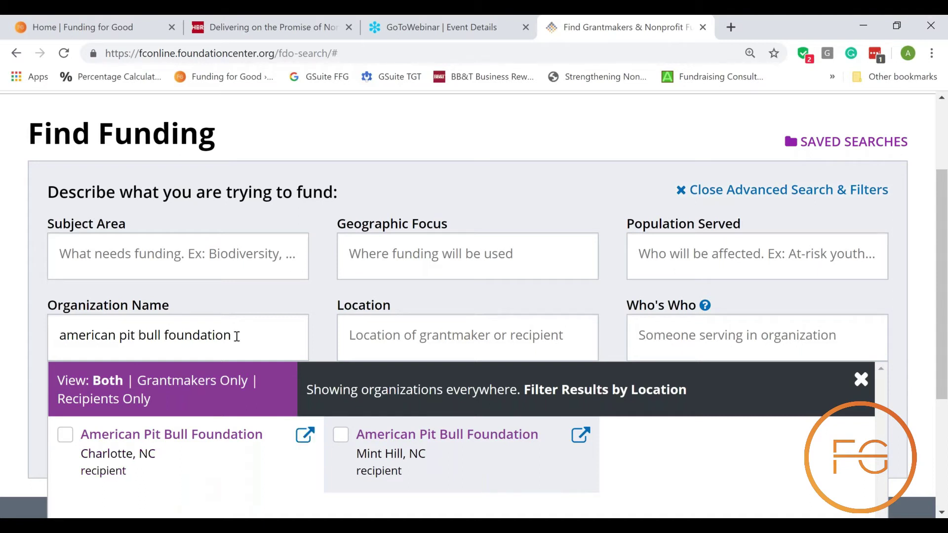
Replace the name with Safe Harbor Rescue Mission Inc (Hickory, NC recipient) and search
{"action": "left_click_drag", "start_coordinate": [226, 336], "coordinate": [4, 336]}
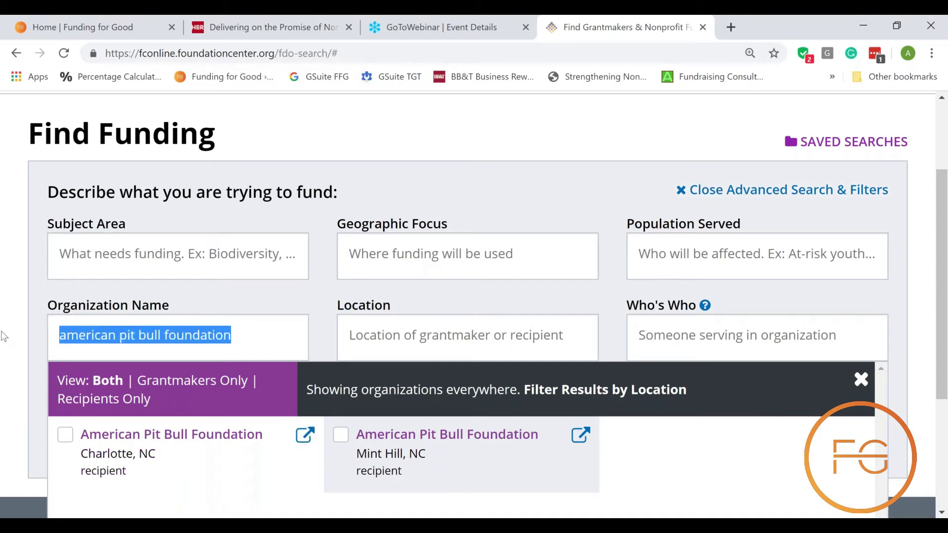
{"action": "key", "text": "BackSpace"}
{"action": "type", "text": "safe"}
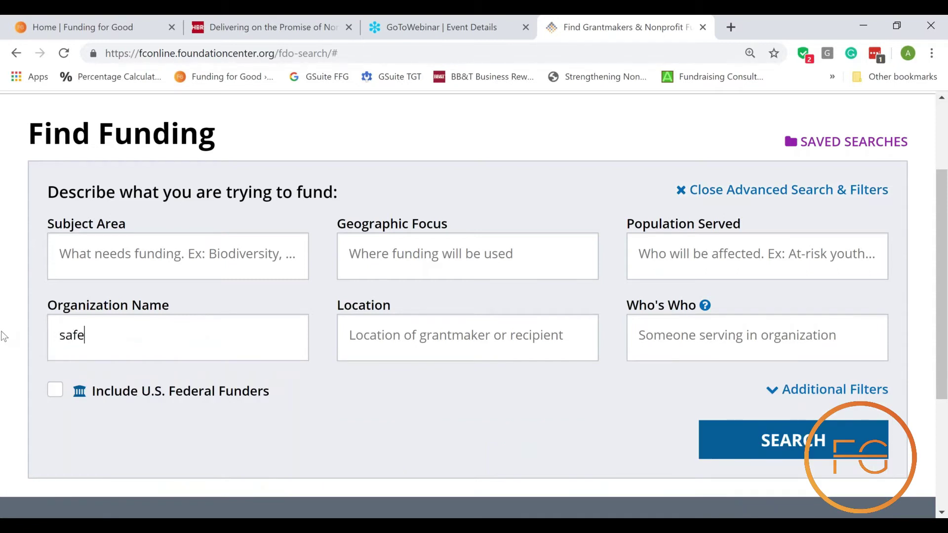
{"action": "type", "text": " harbor"}
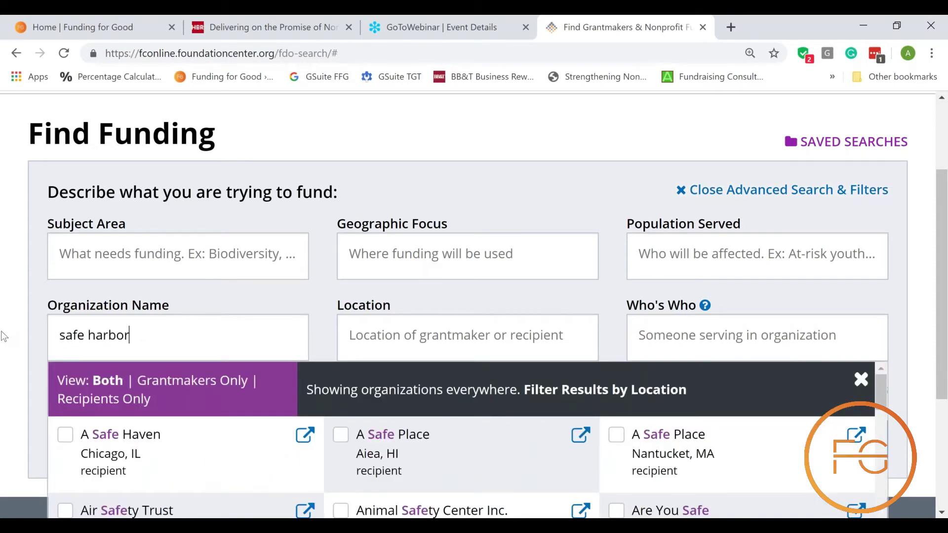
{"action": "type", "text": " rescue mission"}
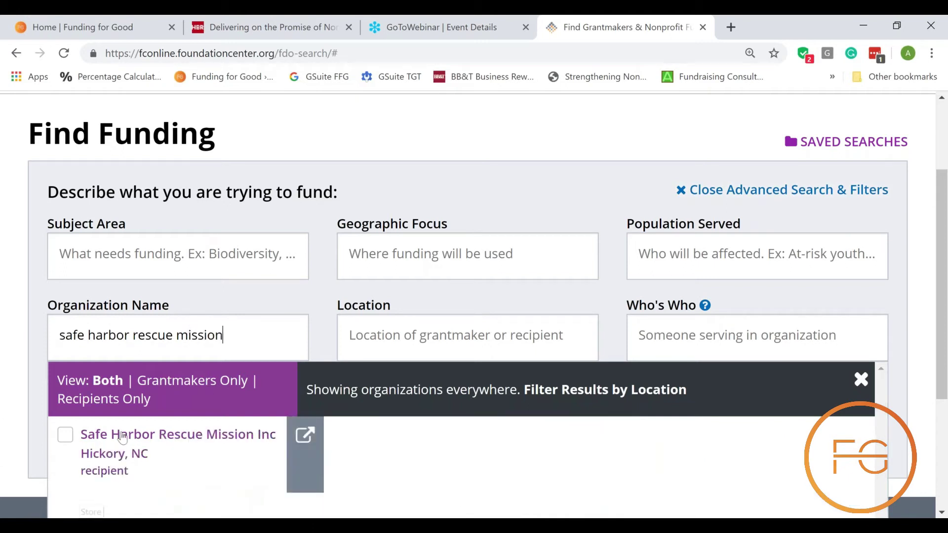
{"action": "left_click", "coordinate": [123, 436]}
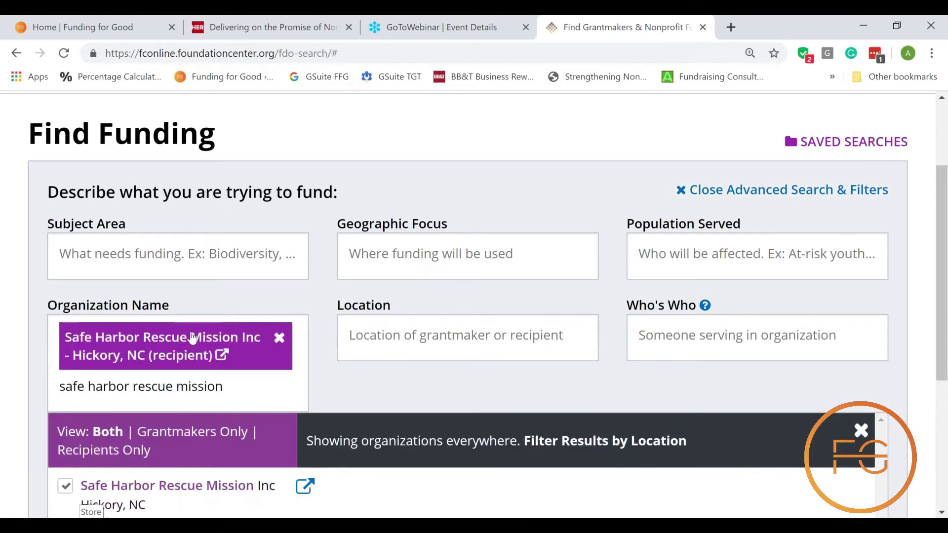
{"action": "left_click", "coordinate": [410, 376]}
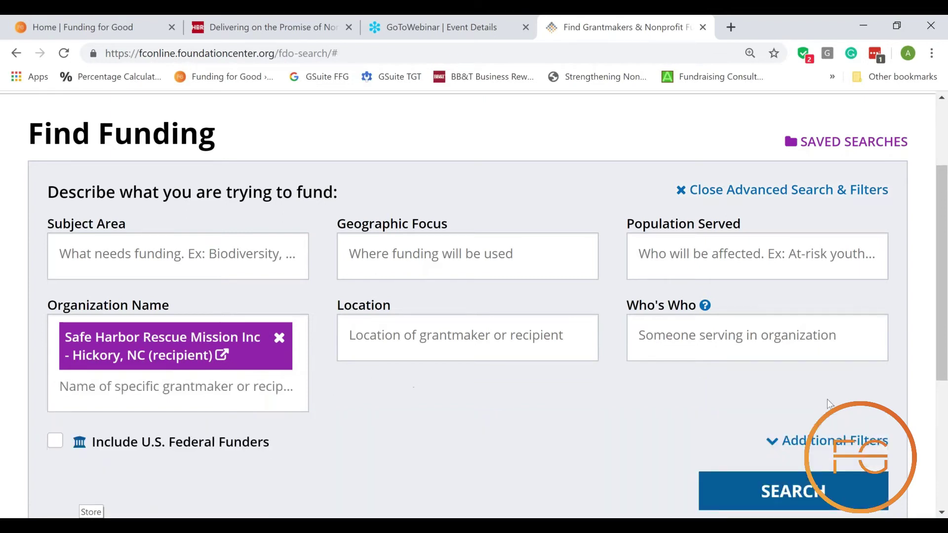
{"action": "left_click", "coordinate": [789, 489]}
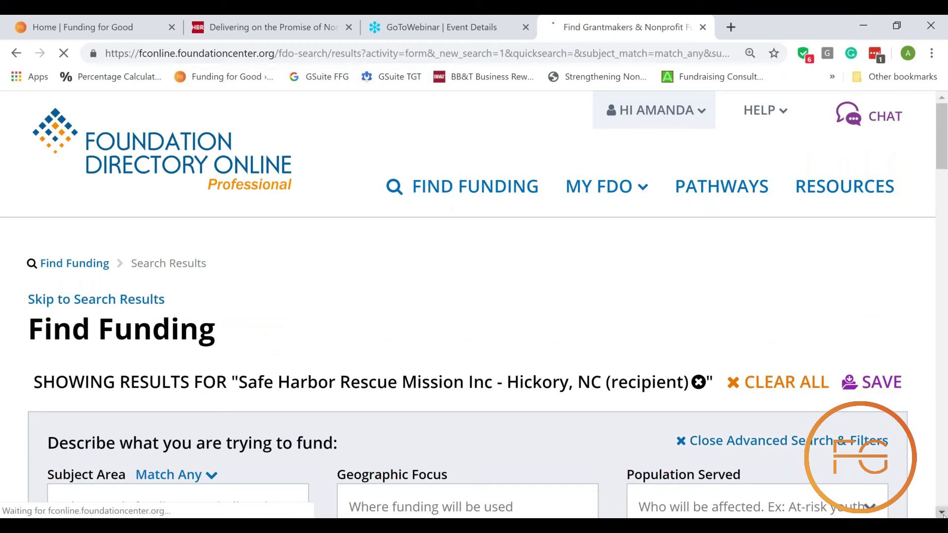
Scroll to the Grantmakers result card and view all 23 grantmakers
{"action": "scroll", "coordinate": [942, 515], "scroll_direction": "down", "scroll_amount": 10}
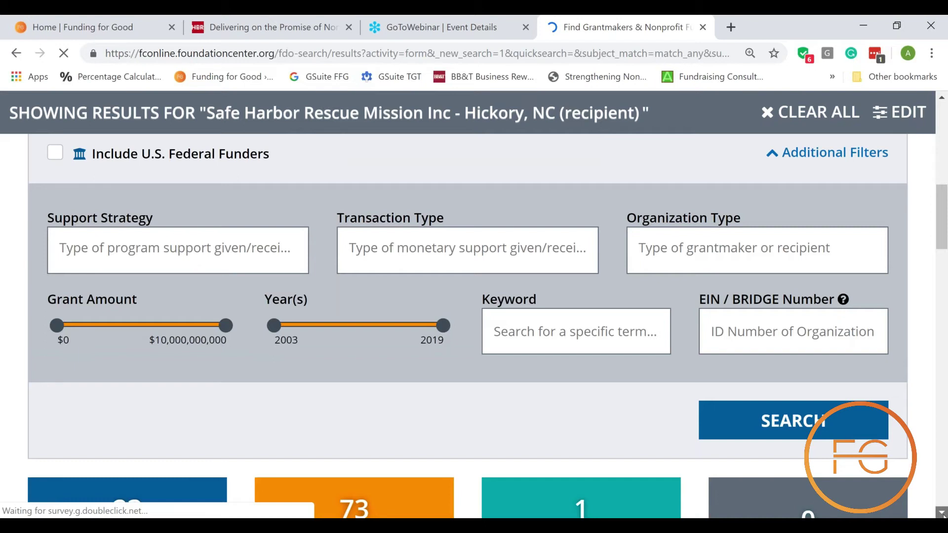
{"action": "scroll", "coordinate": [942, 514], "scroll_direction": "down", "scroll_amount": 2}
{"action": "scroll", "coordinate": [942, 514], "scroll_direction": "down", "scroll_amount": 3}
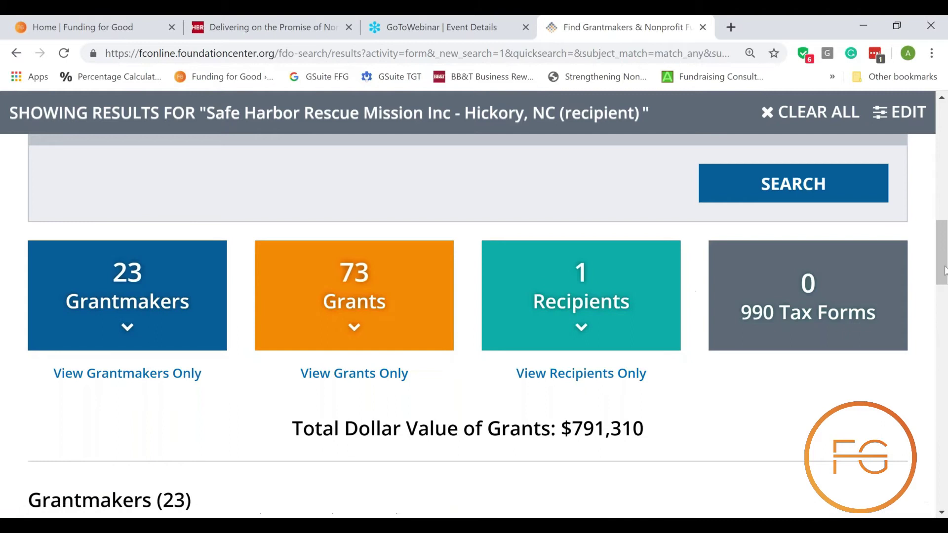
{"action": "left_click_drag", "start_coordinate": [945, 284], "coordinate": [944, 343]}
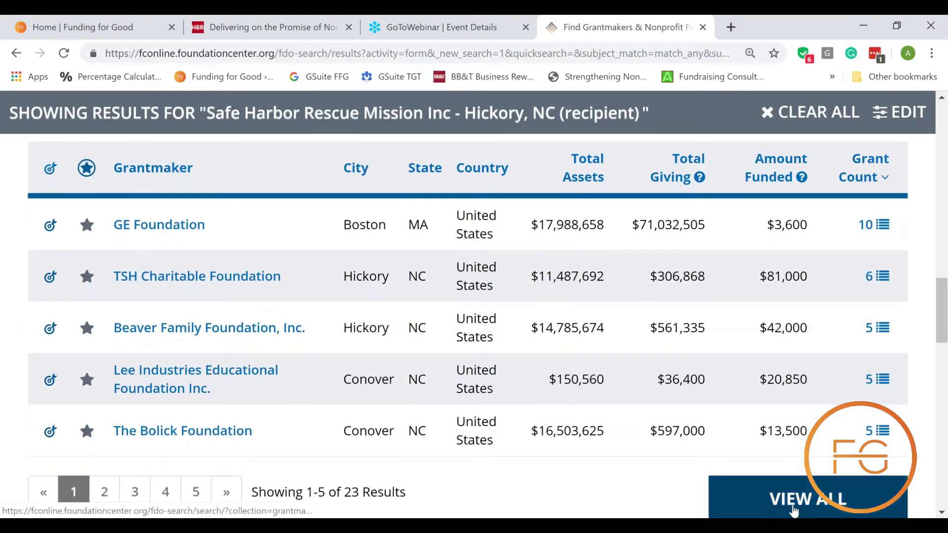
{"action": "left_click", "coordinate": [794, 508]}
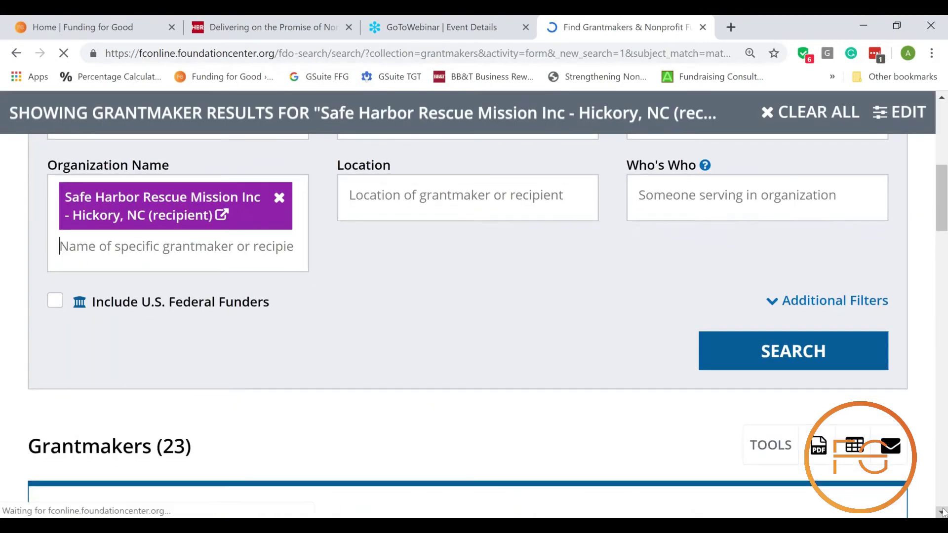
Scroll to the grantmaker table: GE Foundation with 10 grants, TSH Charitable Foundation with 6
{"action": "left_click", "coordinate": [941, 513]}
{"action": "left_click", "coordinate": [941, 512]}
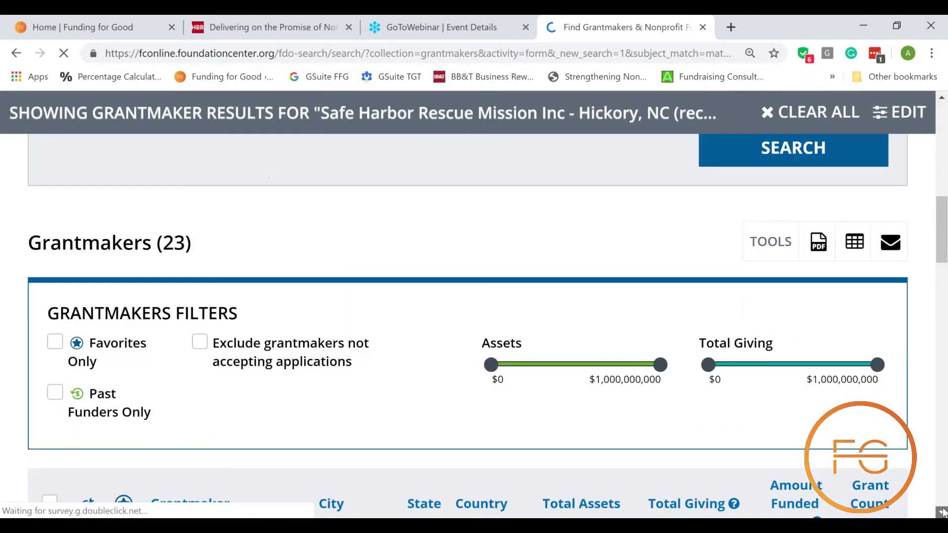
{"action": "left_click", "coordinate": [941, 512]}
{"action": "left_click", "coordinate": [941, 513]}
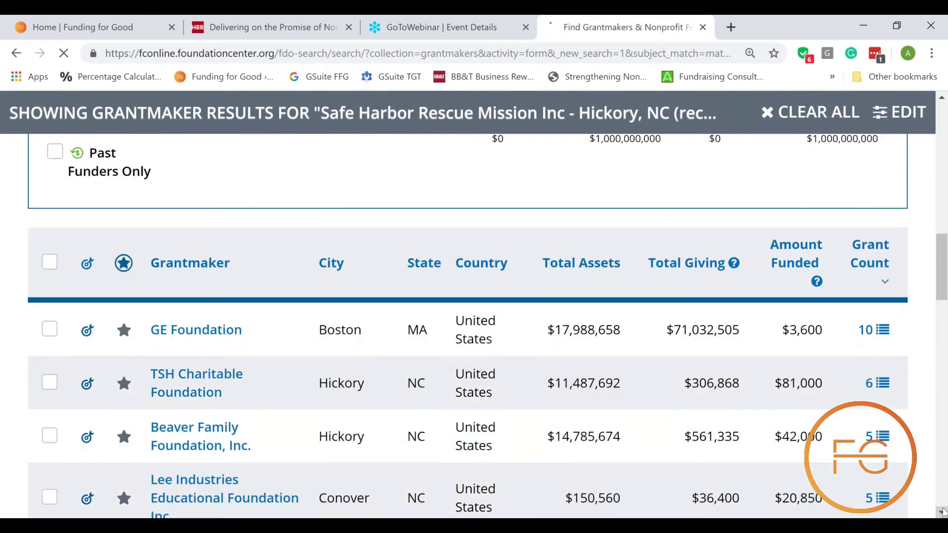
{"action": "scroll", "coordinate": [749, 244], "scroll_direction": "down", "scroll_amount": 2}
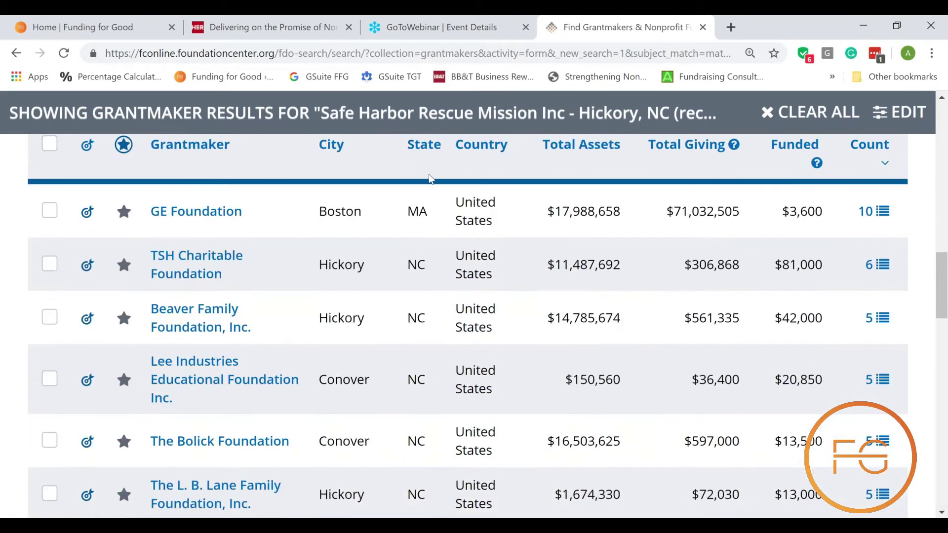
{"action": "mouse_move", "coordinate": [233, 217]}
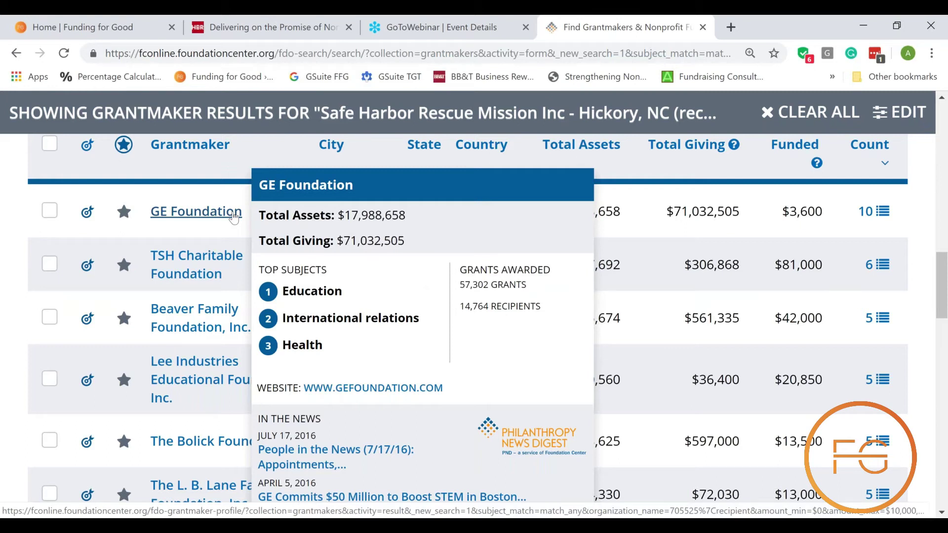
{"action": "mouse_move", "coordinate": [169, 224]}
{"action": "mouse_move", "coordinate": [217, 278]}
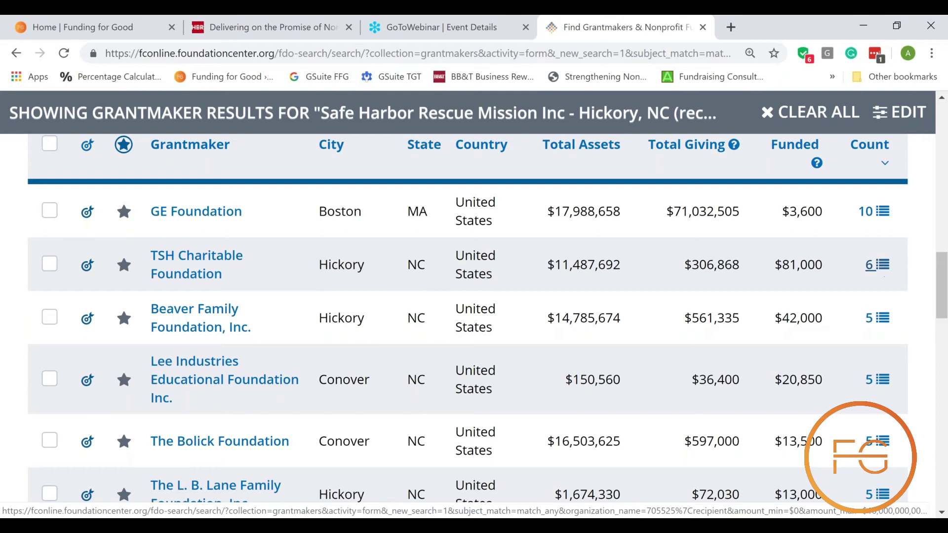
Open the Grants List of TSH Charitable Foundation's 6 grants
{"action": "left_click", "coordinate": [883, 267]}
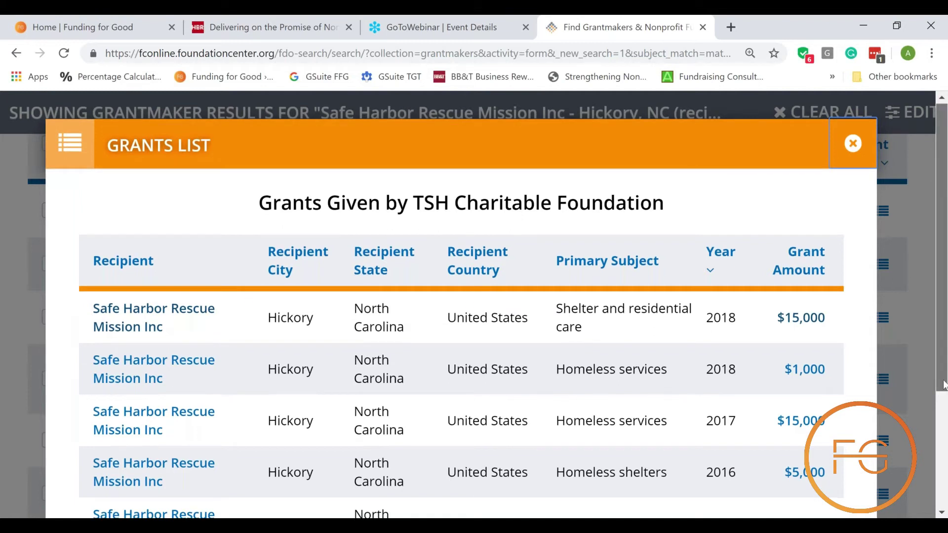
{"action": "scroll", "coordinate": [716, 282], "scroll_direction": "down", "scroll_amount": 2}
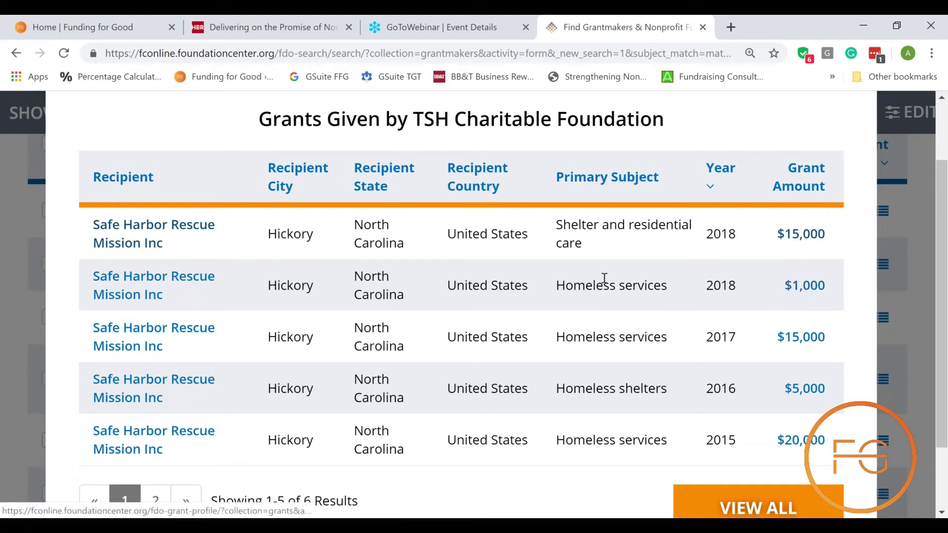
{"action": "left_click", "coordinate": [726, 173]}
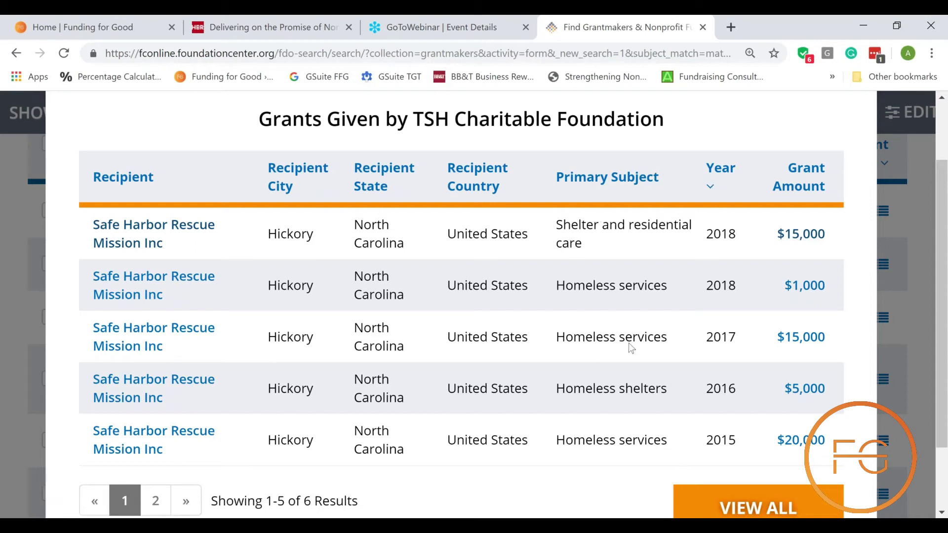
View all six grants as a full results page, starting with $15,000 in 2018
{"action": "left_click", "coordinate": [751, 509]}
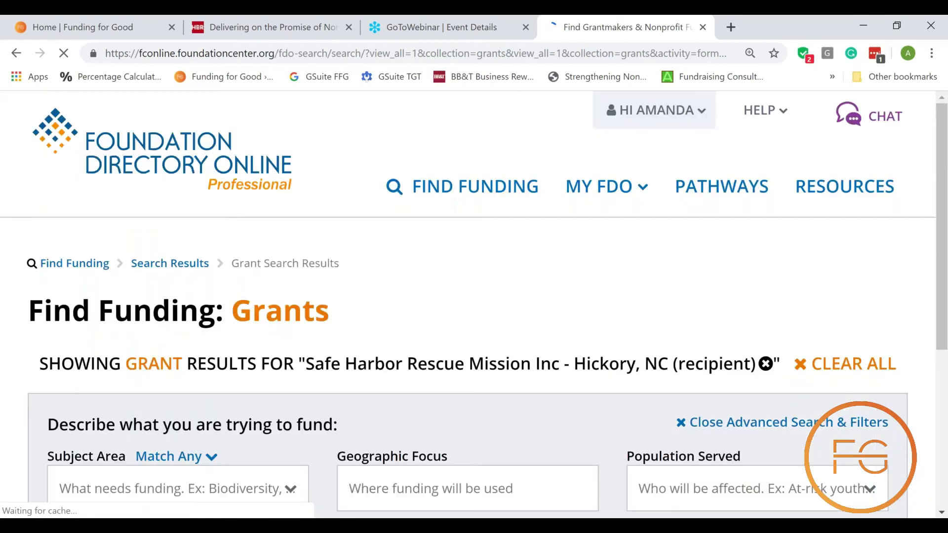
{"action": "scroll", "coordinate": [474, 296], "scroll_direction": "down", "scroll_amount": 6}
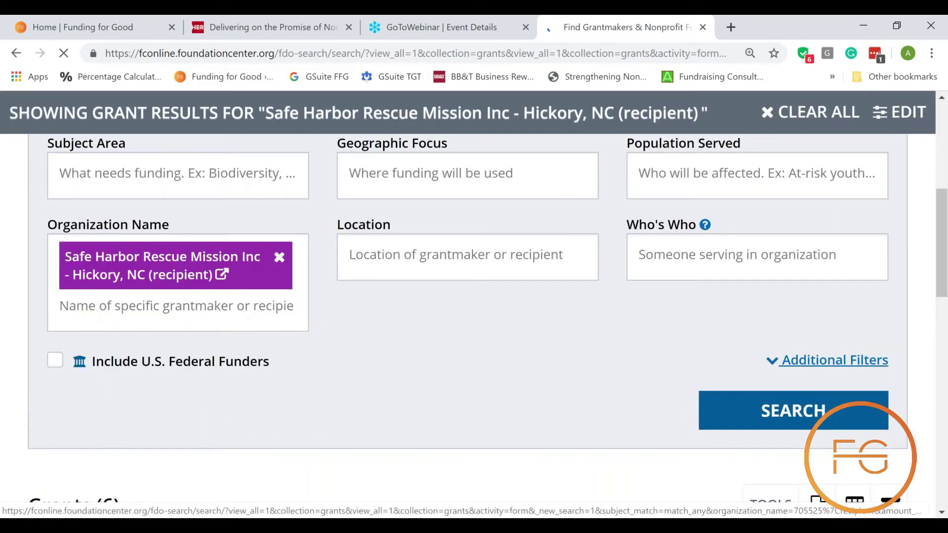
{"action": "scroll", "coordinate": [943, 360], "scroll_direction": "down", "scroll_amount": 5}
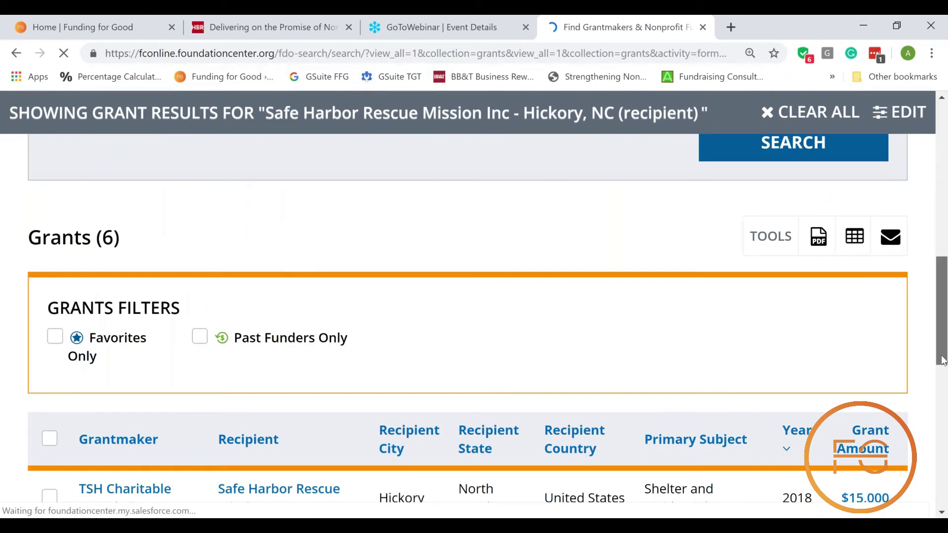